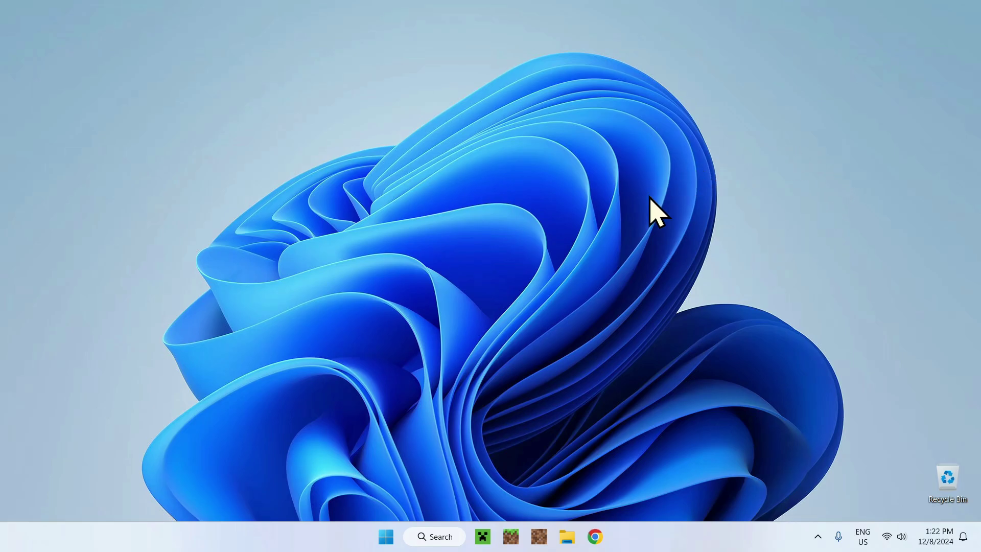
Open Chrome, dismiss the online-threat protection notice and search Google for JourneyMap
{"action": "left_click", "coordinate": [595, 537]}
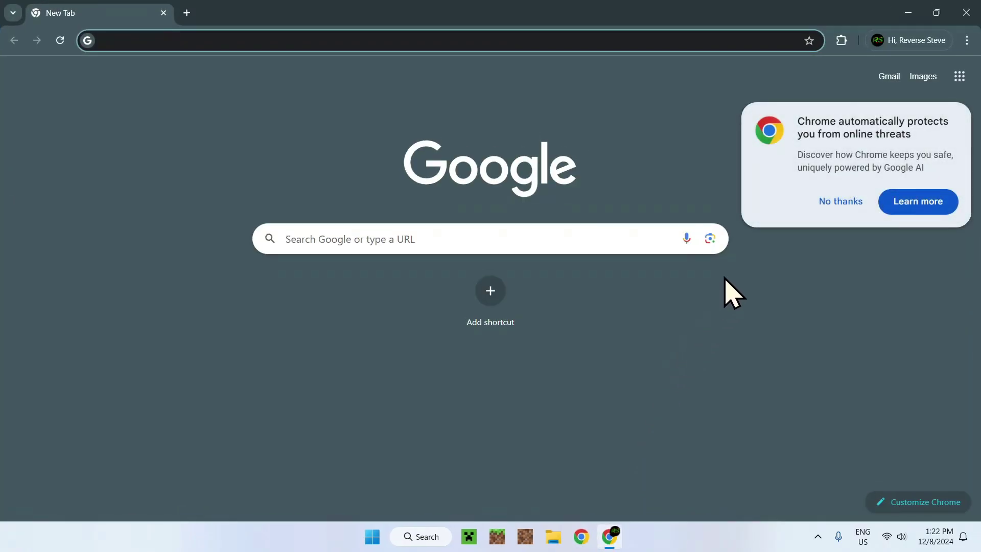
{"action": "left_click", "coordinate": [818, 202]}
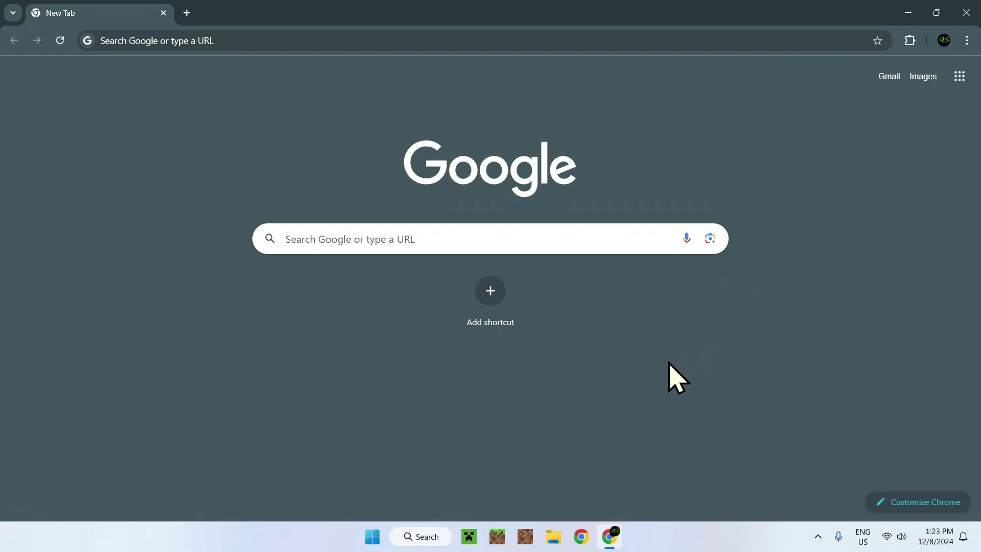
{"action": "left_click", "coordinate": [620, 238]}
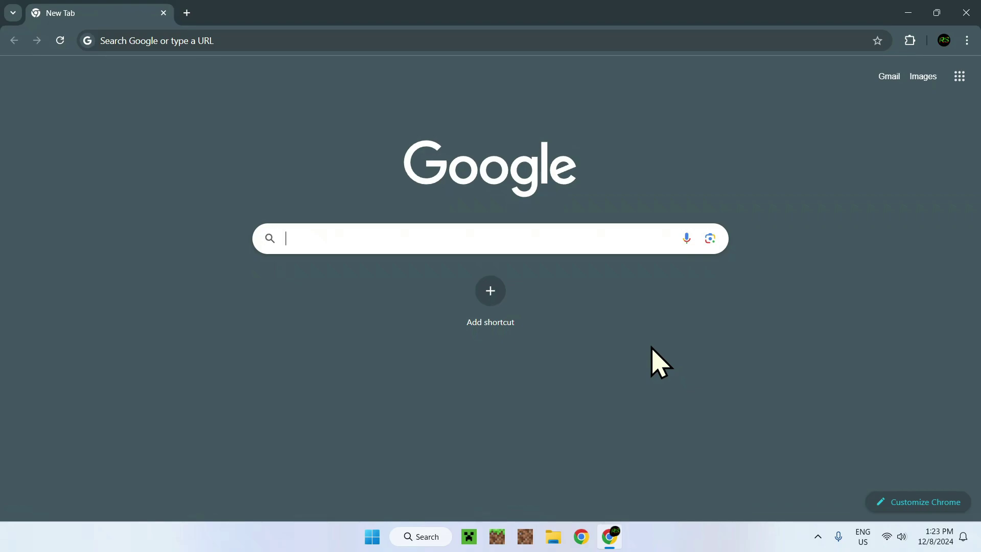
{"action": "type", "text": "Jou"}
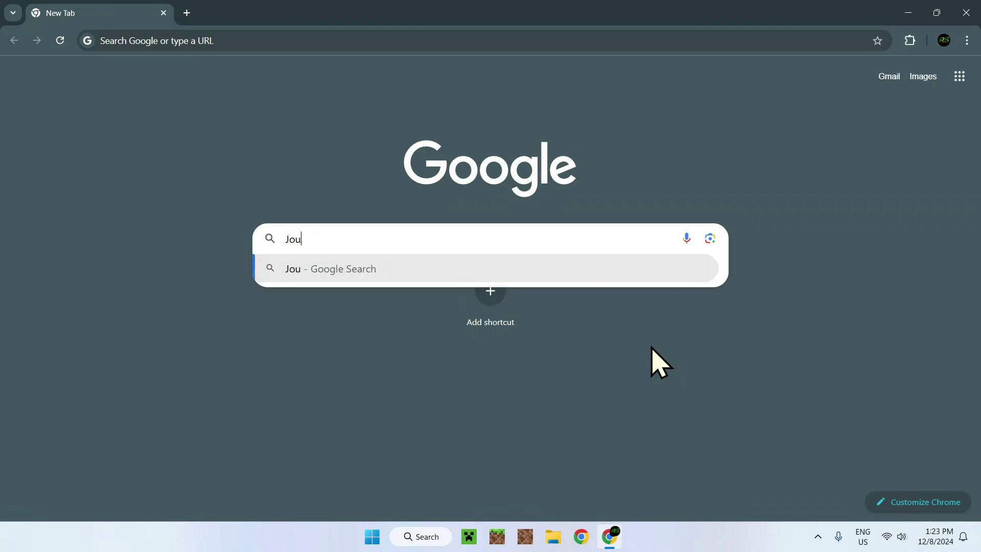
{"action": "type", "text": "rneyMap"}
{"action": "key", "text": "Return"}
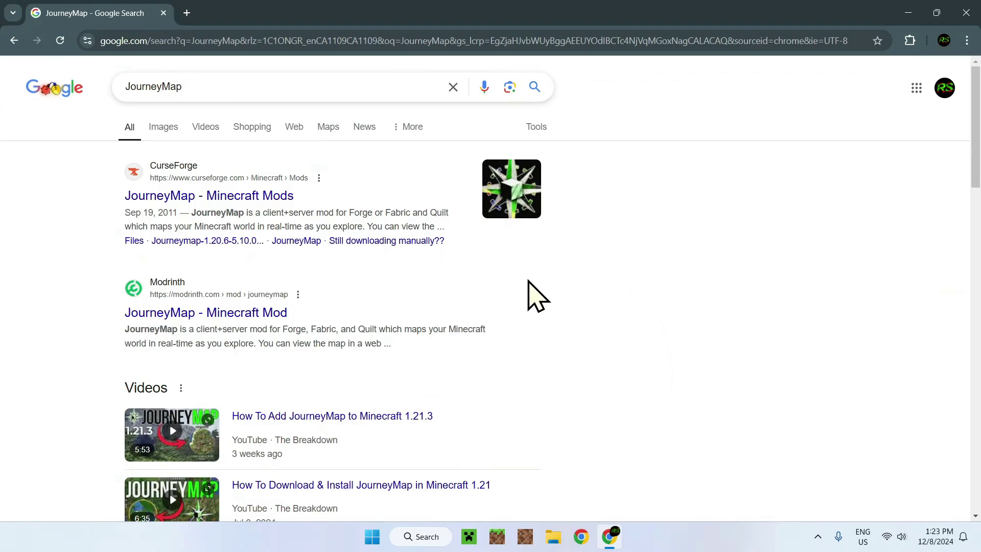
Download the 1.21.4-6.0.0-beta.32+fabric version of JourneyMap from Modrinth and review that version's requirements
{"action": "left_click", "coordinate": [203, 315]}
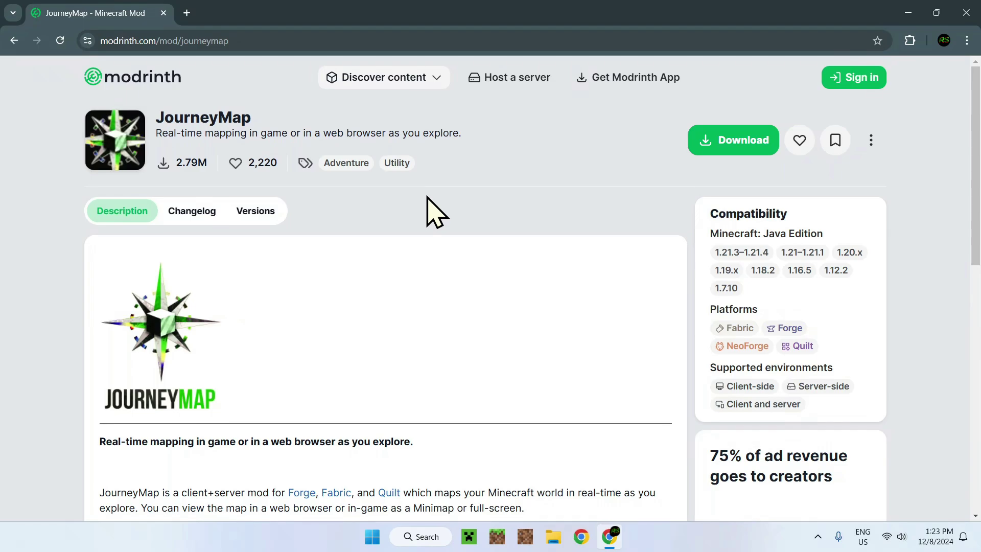
{"action": "left_click", "coordinate": [257, 212]}
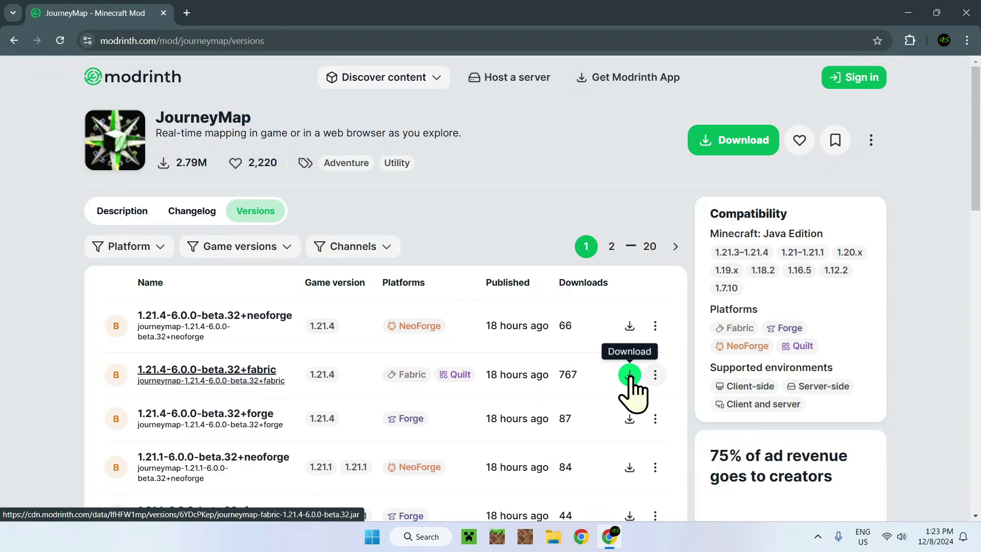
{"action": "left_click", "coordinate": [629, 374]}
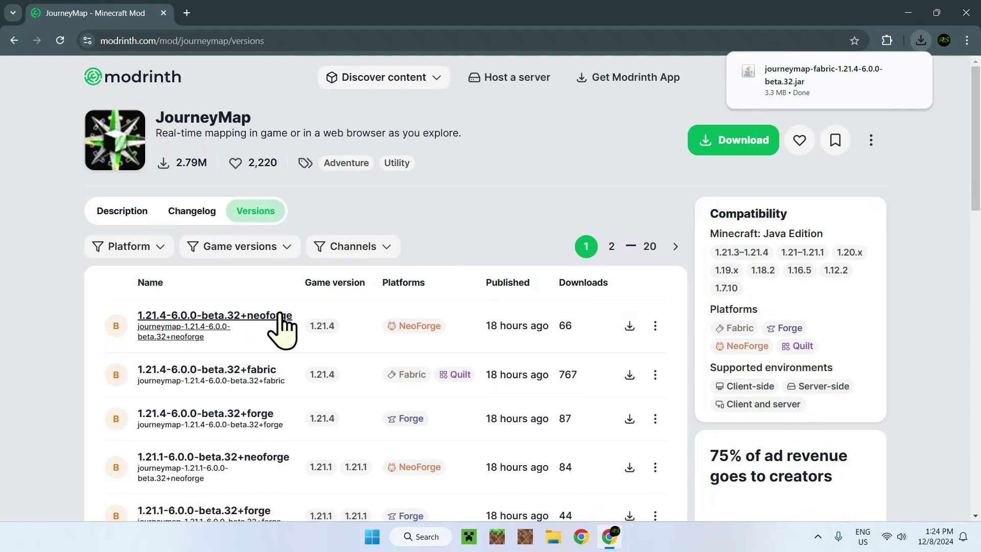
{"action": "left_click", "coordinate": [213, 369]}
{"action": "scroll", "coordinate": [215, 376], "scroll_direction": "down", "scroll_amount": 7}
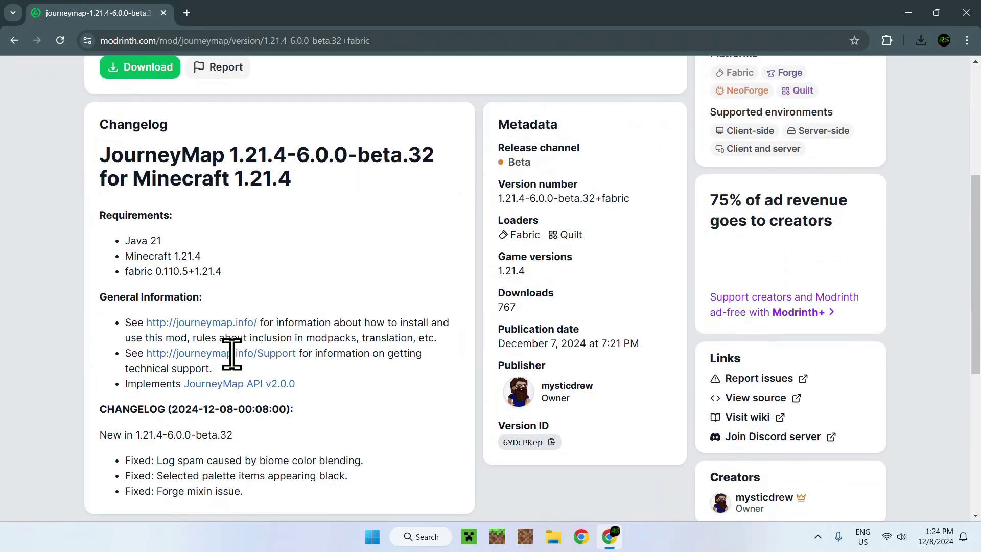
{"action": "scroll", "coordinate": [232, 354], "scroll_direction": "up", "scroll_amount": 7}
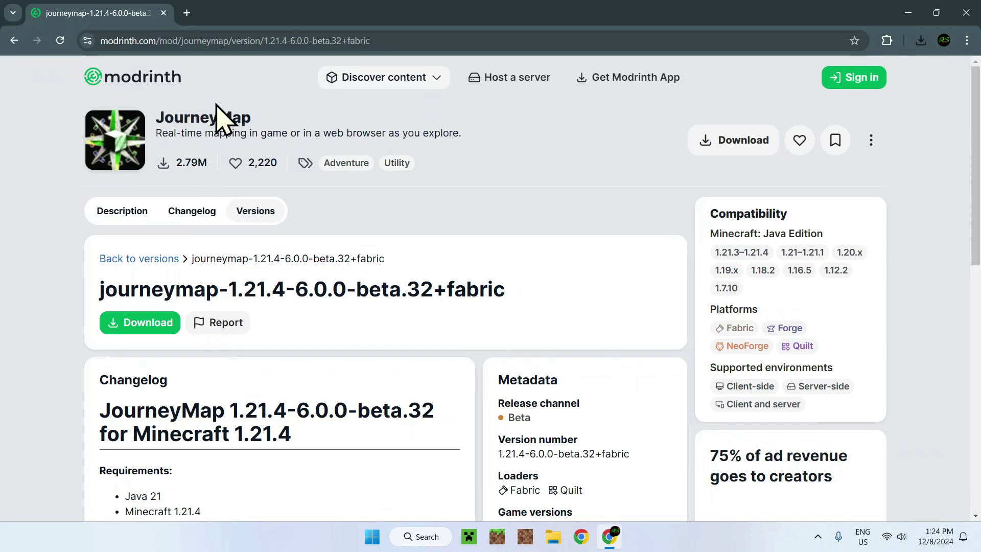
Search Google for Fabric API in a new browser tab
{"action": "left_click", "coordinate": [186, 12]}
{"action": "left_click", "coordinate": [282, 240]}
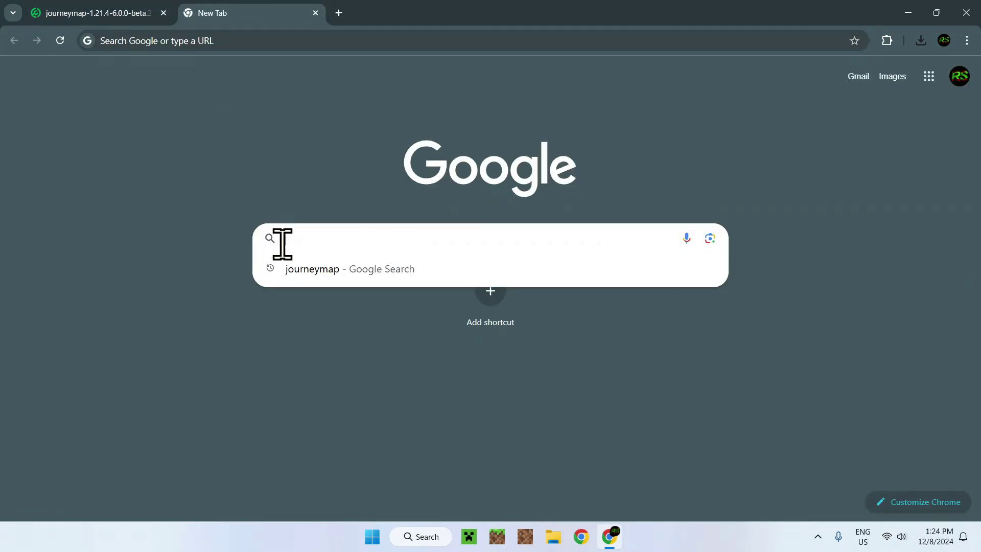
{"action": "type", "text": "F"}
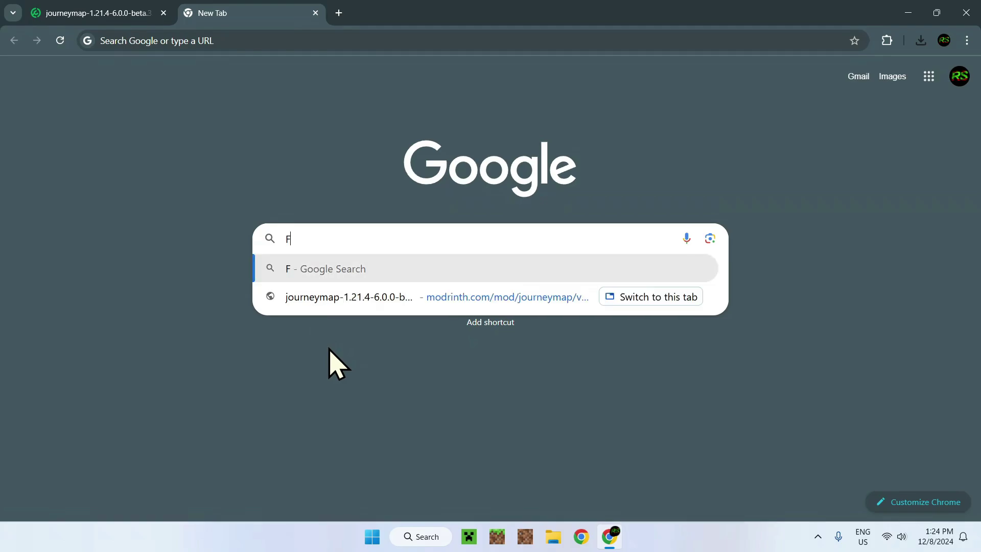
{"action": "type", "text": "abric API"}
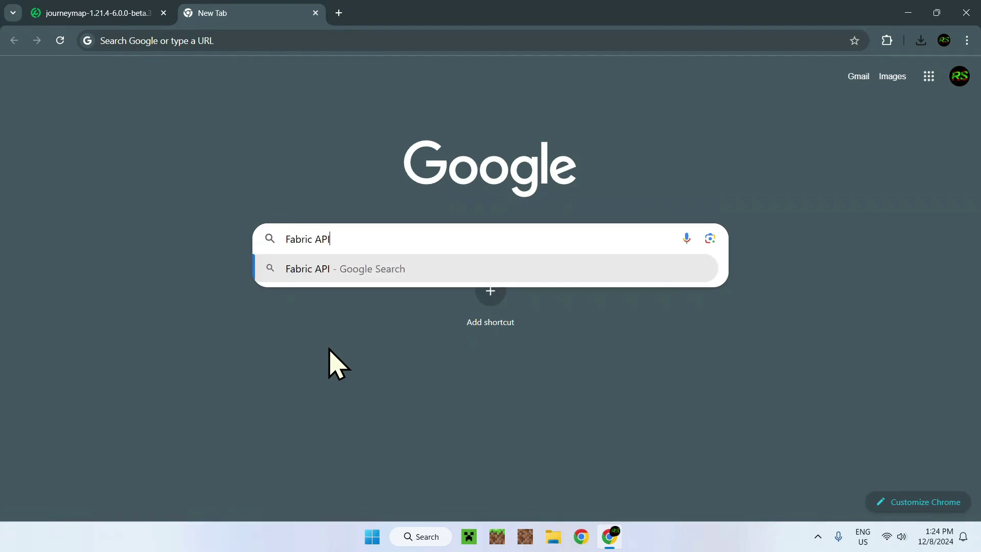
{"action": "key", "text": "Return"}
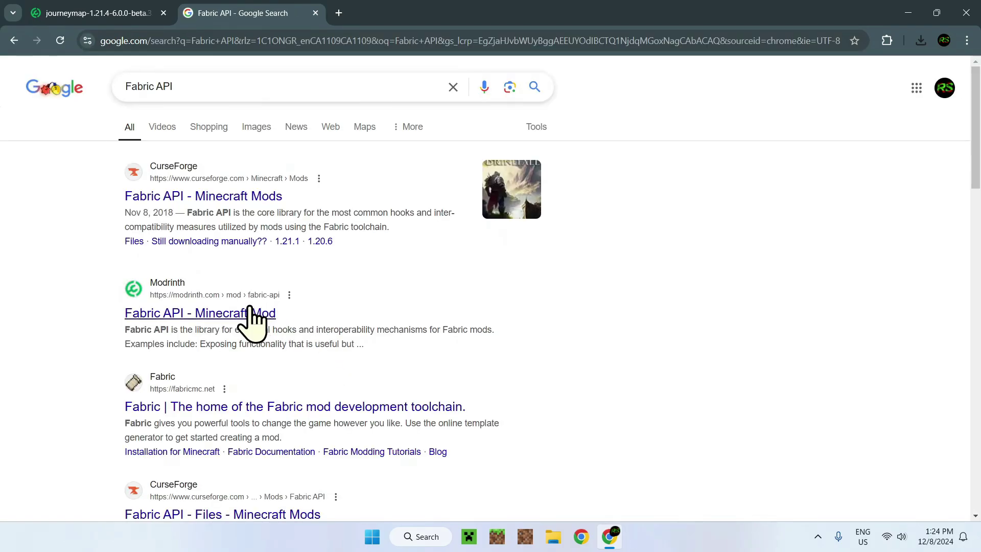
Download Fabric API version 0.111.0+1.21.4 from the mod's Modrinth versions list
{"action": "left_click", "coordinate": [193, 320]}
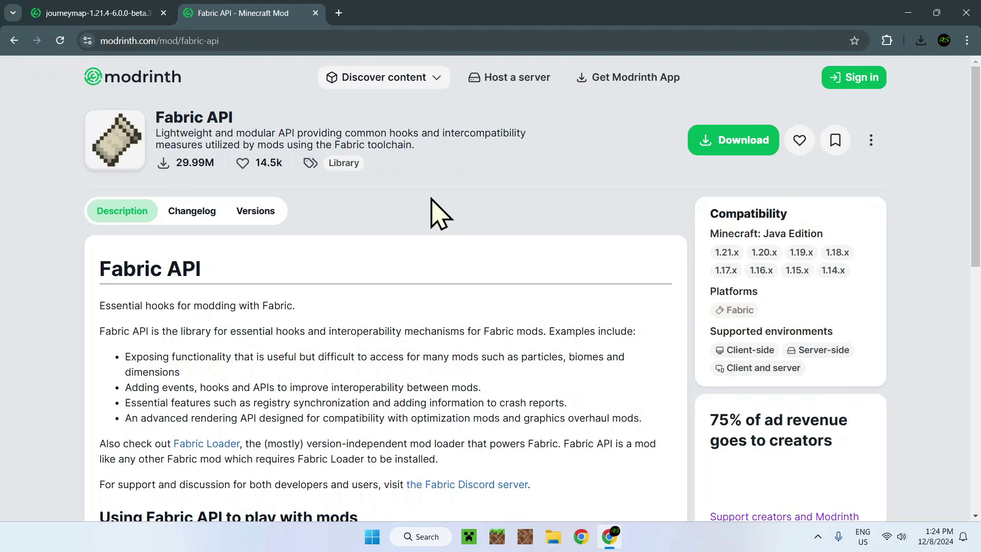
{"action": "left_click", "coordinate": [259, 210]}
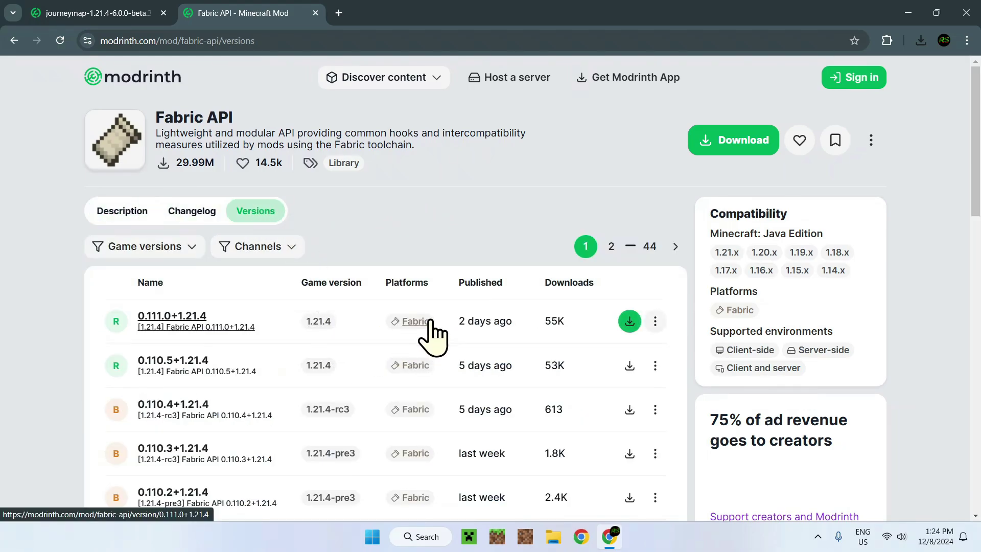
{"action": "left_click", "coordinate": [629, 321]}
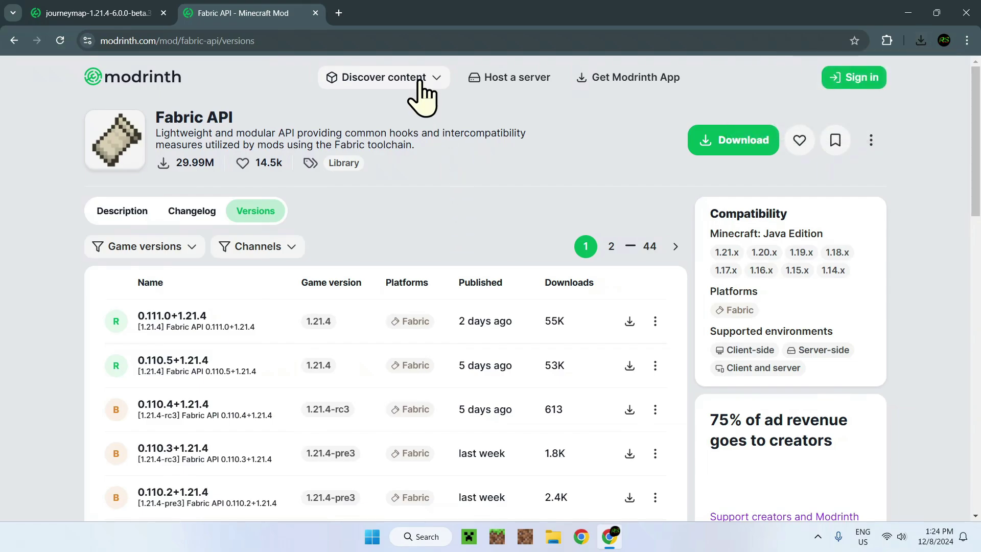
Search Google for Fabric Minecraft in another new browser tab
{"action": "left_click", "coordinate": [338, 13]}
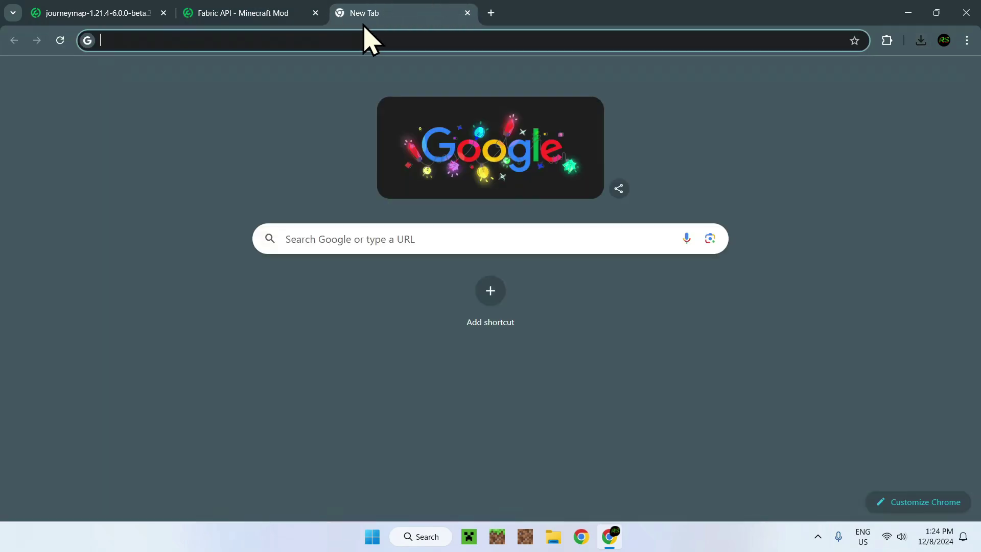
{"action": "left_click", "coordinate": [436, 237]}
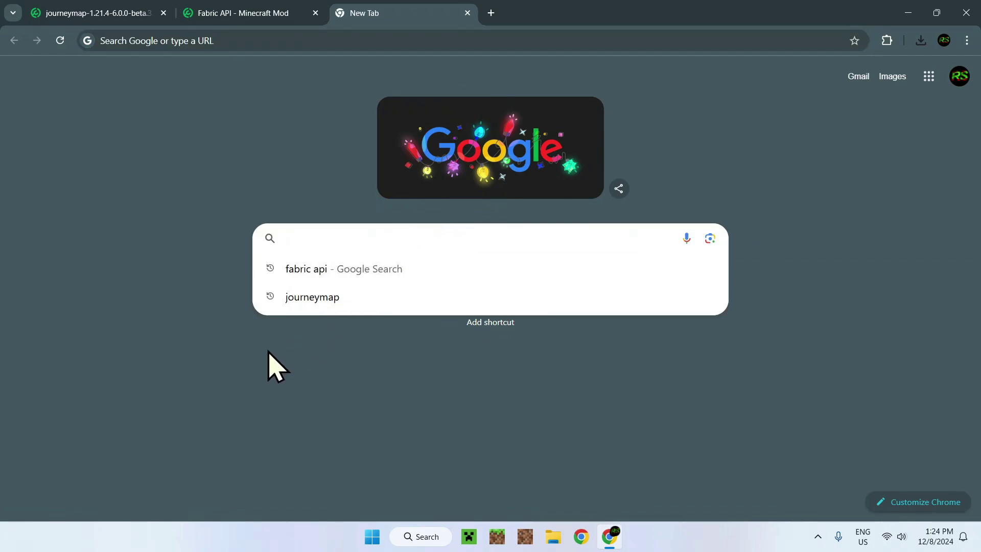
{"action": "type", "text": "Fabric M"}
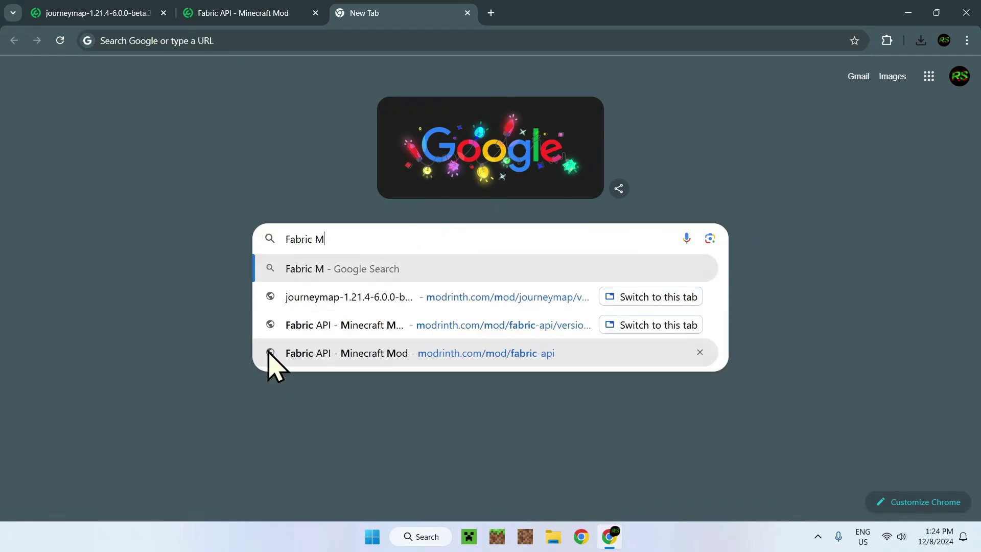
{"action": "type", "text": "inecraft"}
{"action": "key", "text": "Return"}
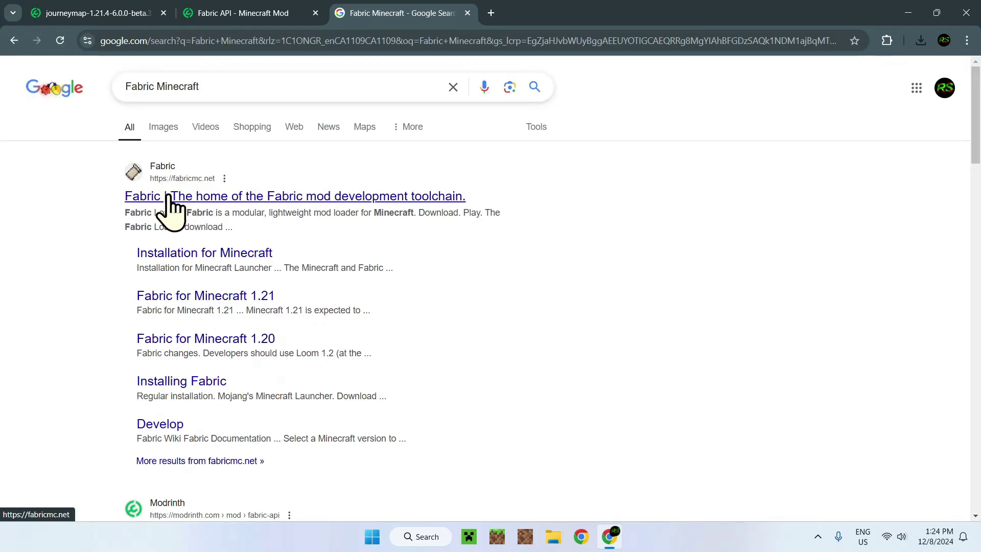
Download the Fabric installer for Windows from fabricmc.net and close the browser
{"action": "left_click", "coordinate": [165, 197]}
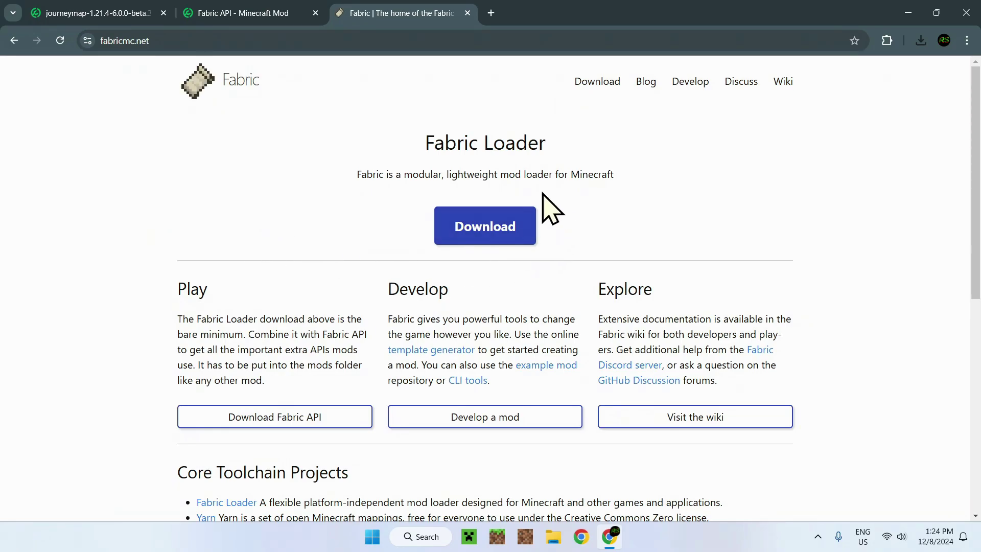
{"action": "left_click", "coordinate": [472, 227]}
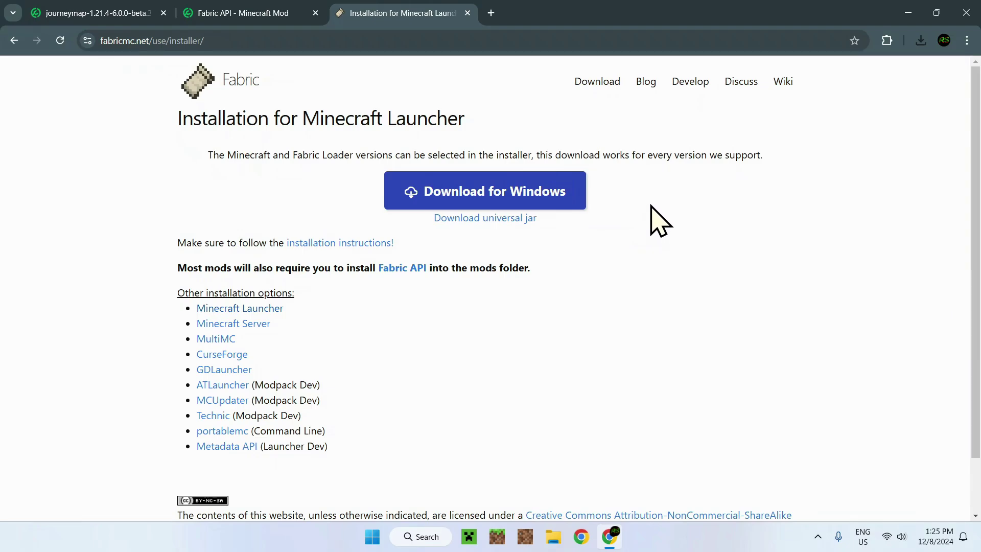
{"action": "left_click", "coordinate": [477, 192]}
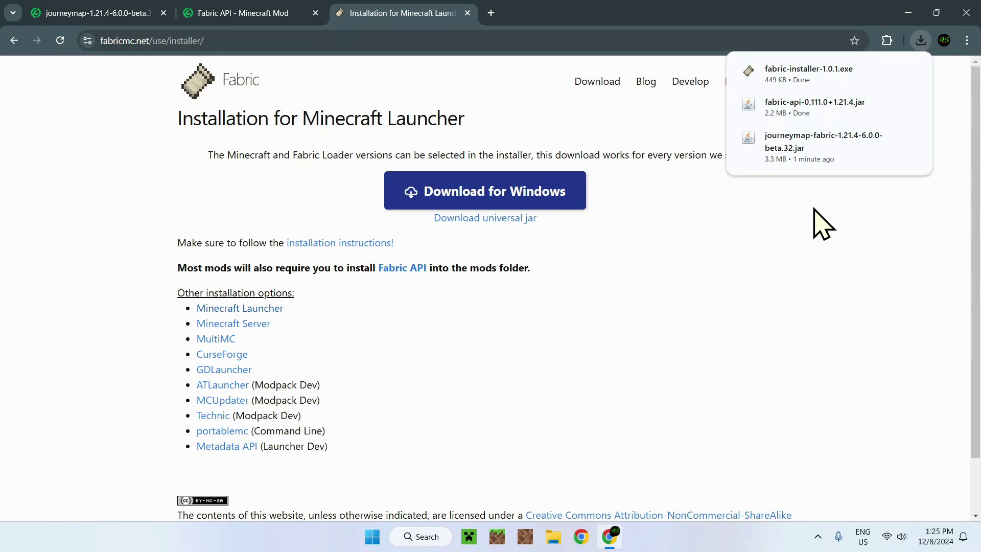
{"action": "left_click", "coordinate": [957, 20]}
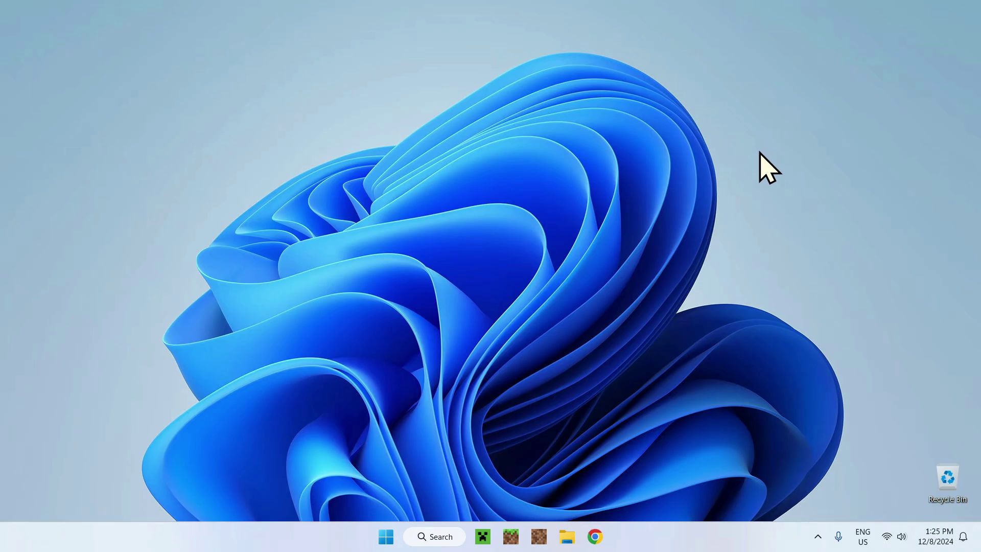
Run fabric-installer-1.0.1.exe from the Downloads folder, install Fabric Loader 0.16.9 for Minecraft 1.21.4, and close the installer
{"action": "left_click", "coordinate": [568, 535]}
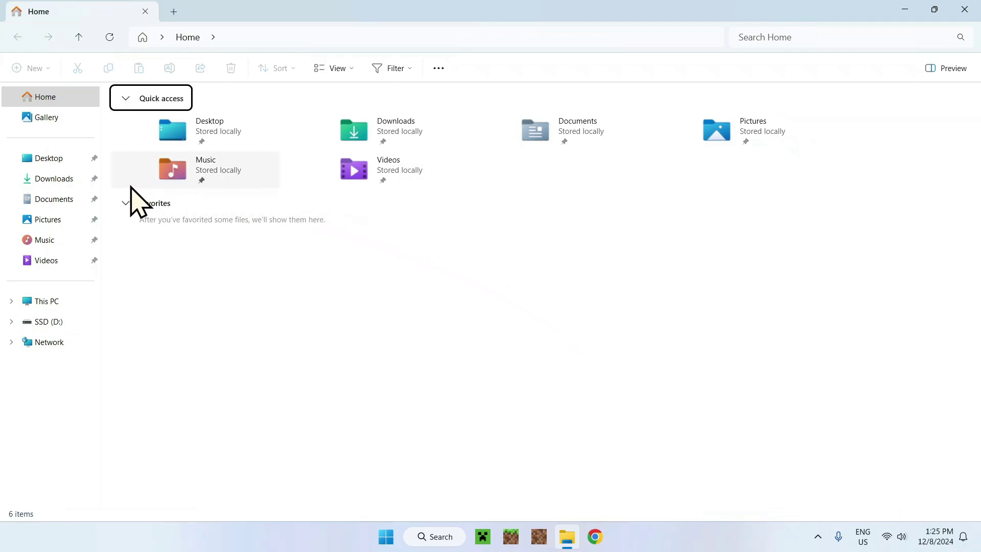
{"action": "left_click", "coordinate": [52, 180]}
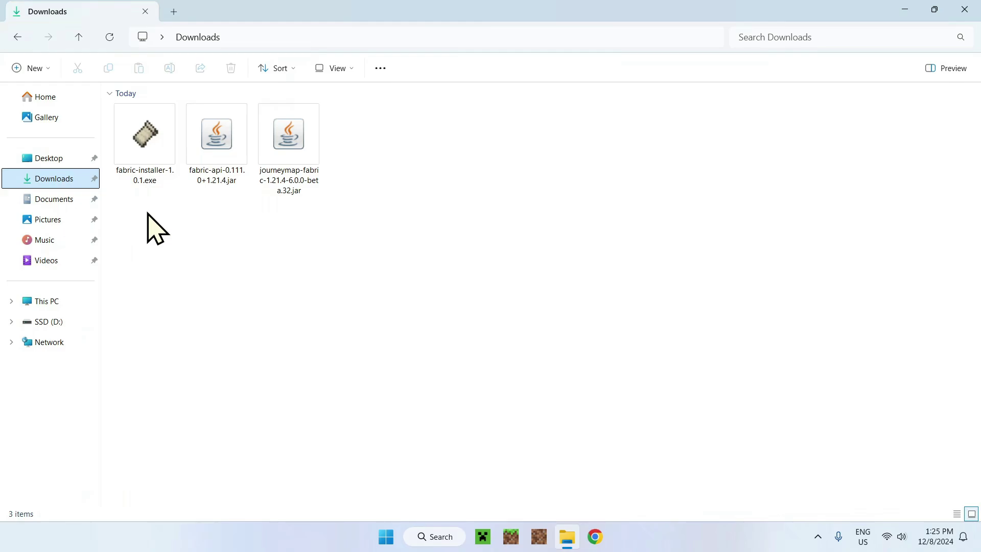
{"action": "double_click", "coordinate": [140, 179]}
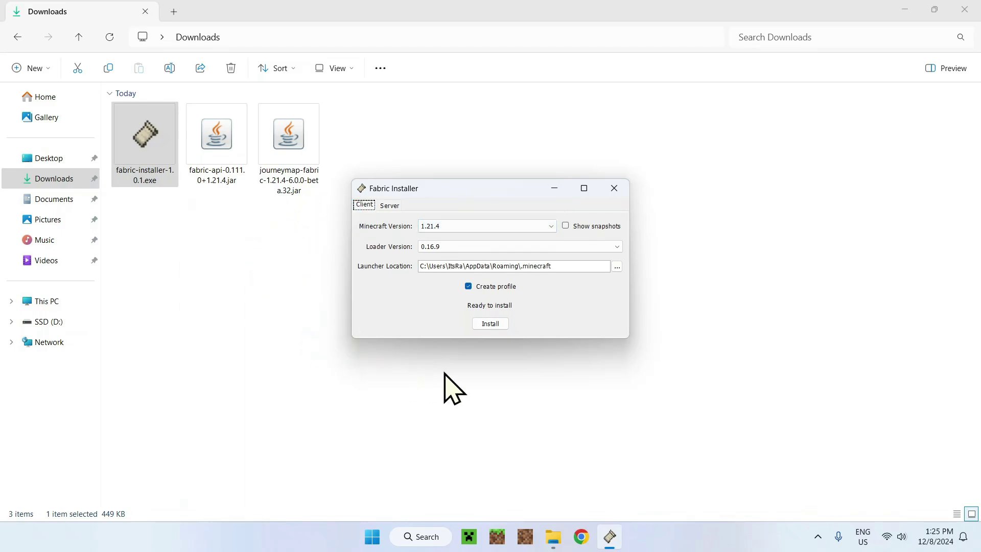
{"action": "left_click", "coordinate": [489, 325]}
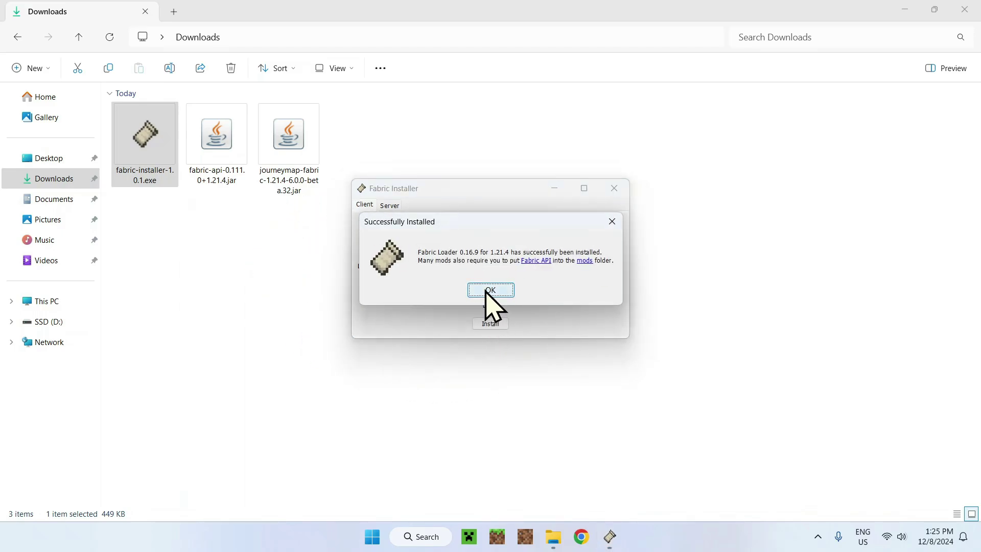
{"action": "left_click", "coordinate": [488, 290]}
{"action": "left_click", "coordinate": [615, 189]}
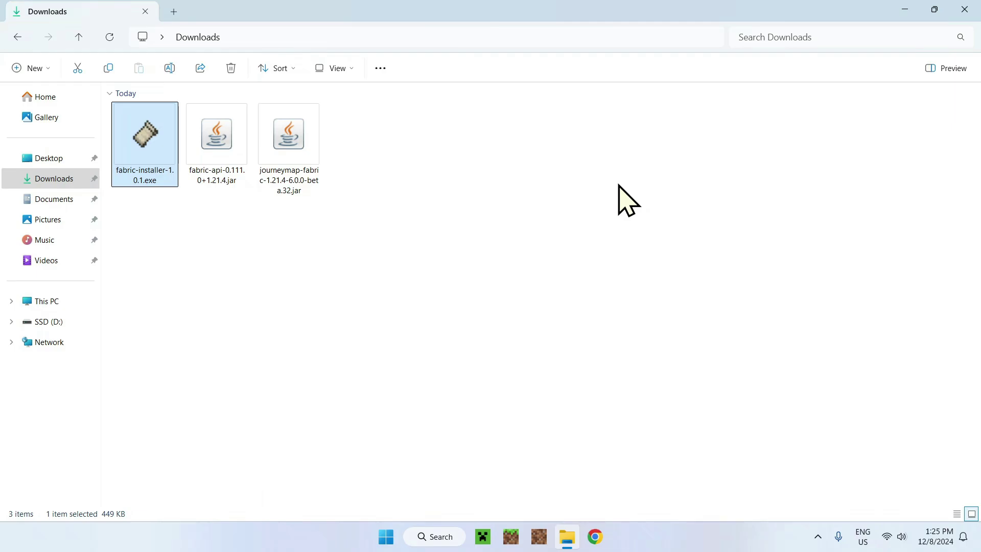
Switch to the Minecraft Launcher and open the mods folder inside the fabric-loader-1.21.4 installation's game folder
{"action": "left_click", "coordinate": [483, 536]}
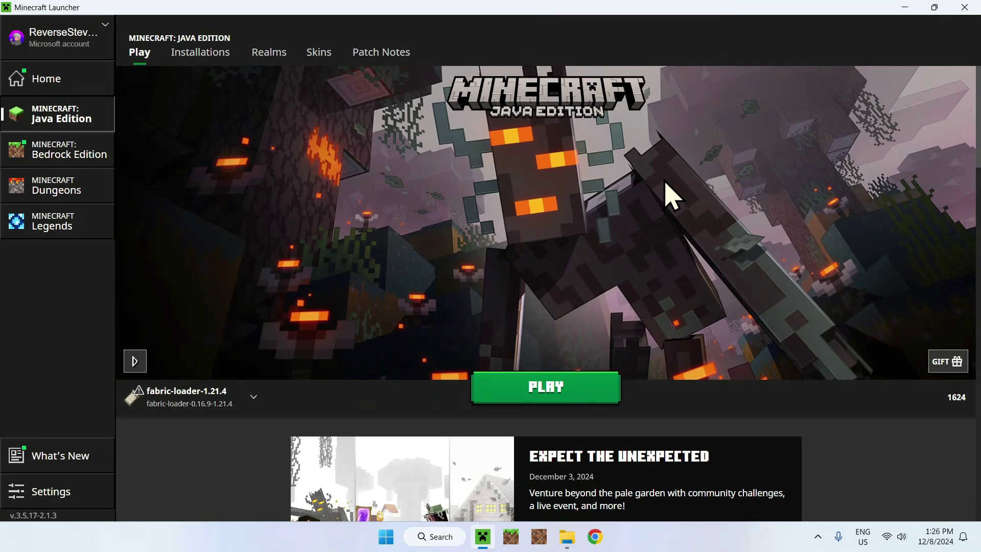
{"action": "left_click", "coordinate": [210, 57]}
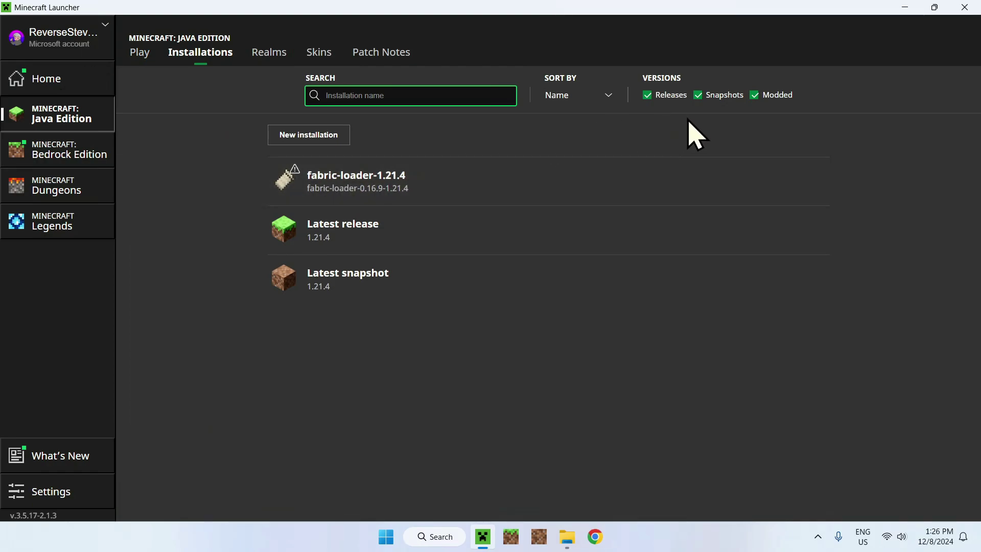
{"action": "mouse_move", "coordinate": [793, 190]}
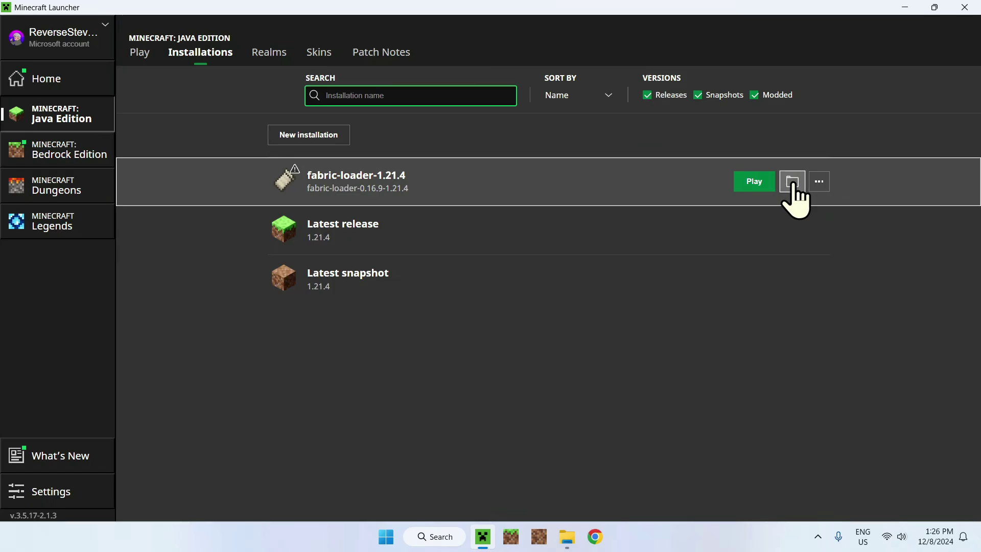
{"action": "left_click", "coordinate": [793, 184]}
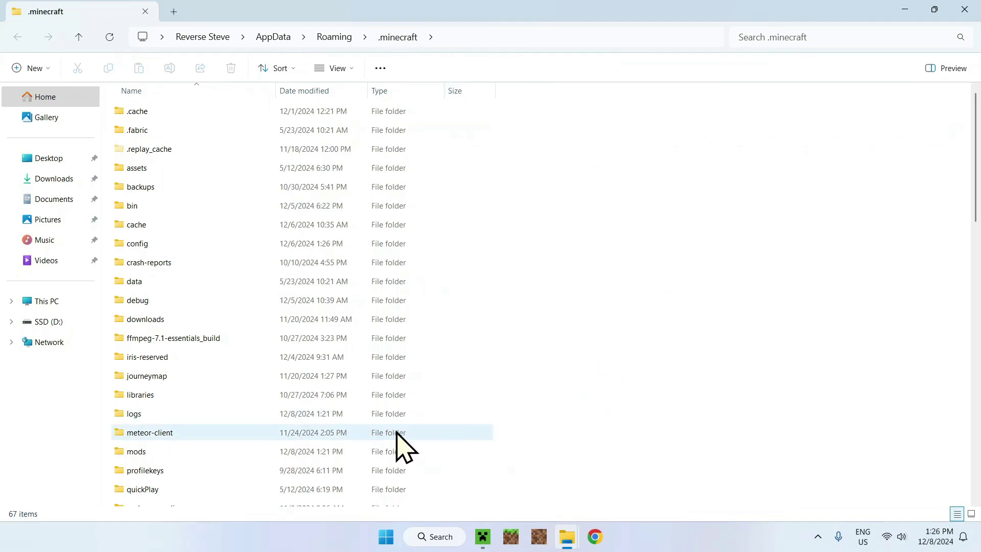
{"action": "double_click", "coordinate": [200, 453]}
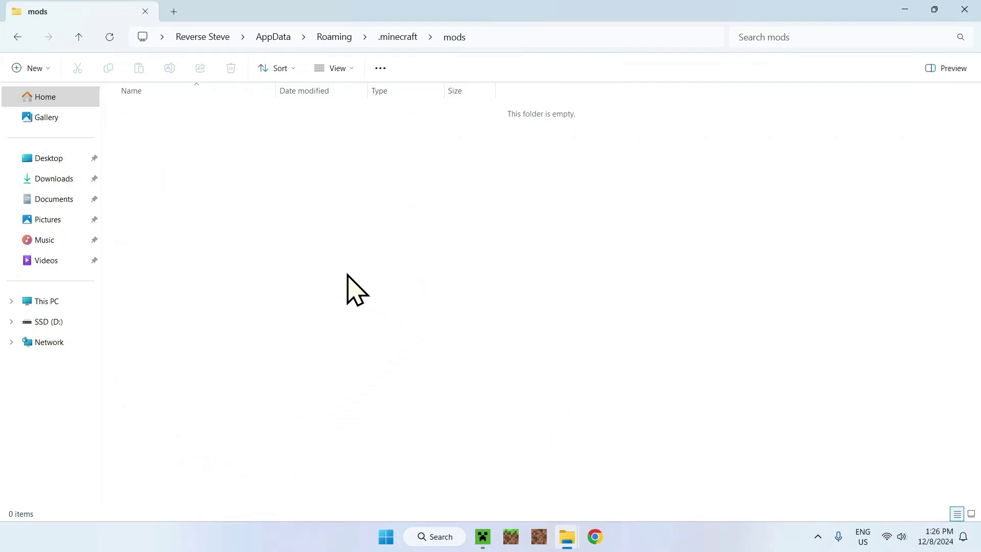
Copy fabric-api-0.111.0+1.21.4.jar and journeymap-fabric-1.21.4-6.0.0-beta.32.jar from Downloads into the .minecraft mods folder
{"action": "left_click", "coordinate": [58, 180]}
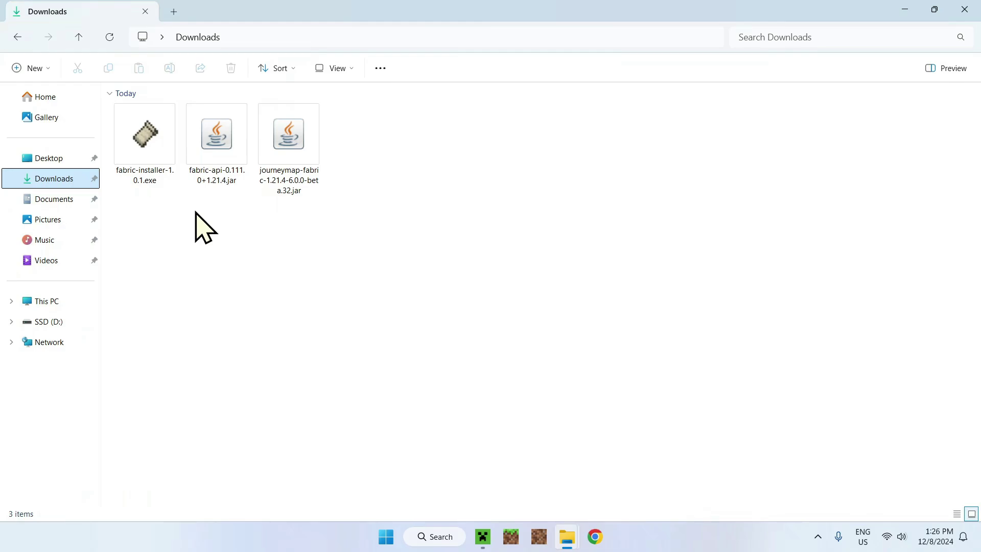
{"action": "left_click_drag", "start_coordinate": [194, 210], "coordinate": [280, 115]}
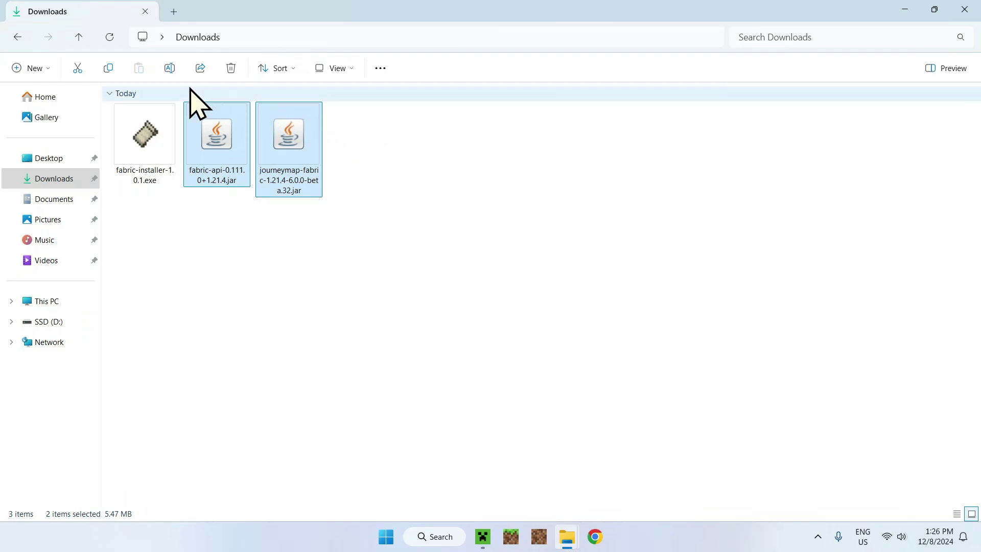
{"action": "left_click", "coordinate": [109, 72]}
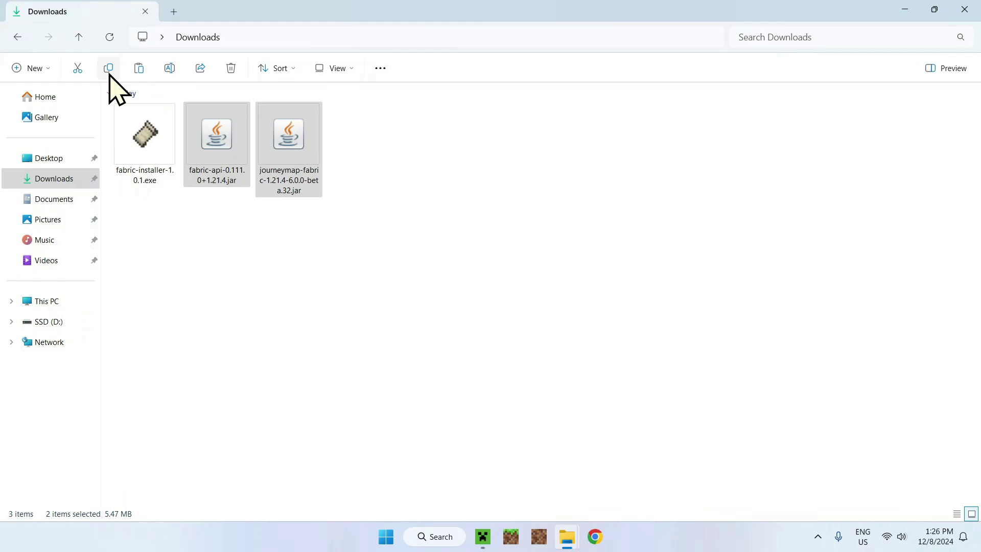
{"action": "left_click", "coordinate": [17, 37]}
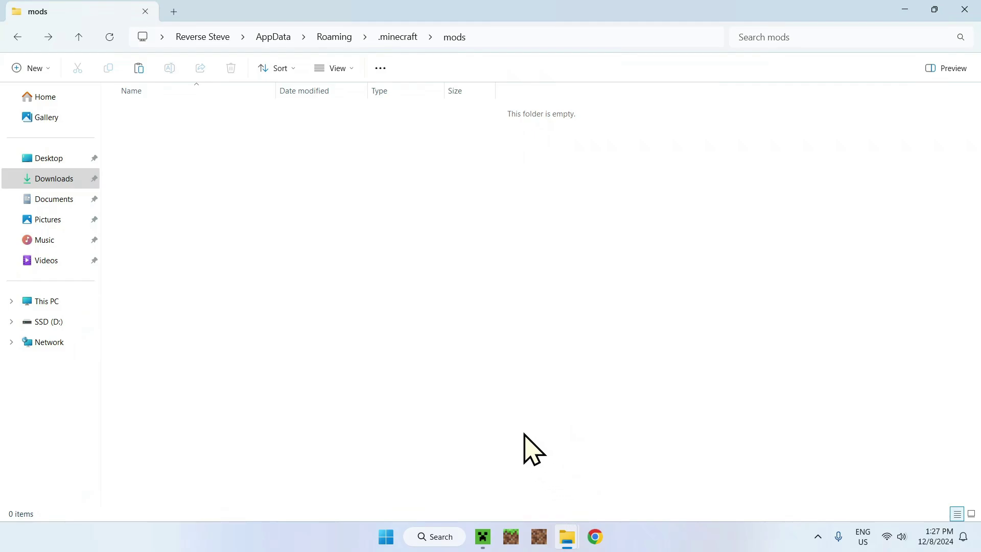
{"action": "left_click", "coordinate": [138, 69]}
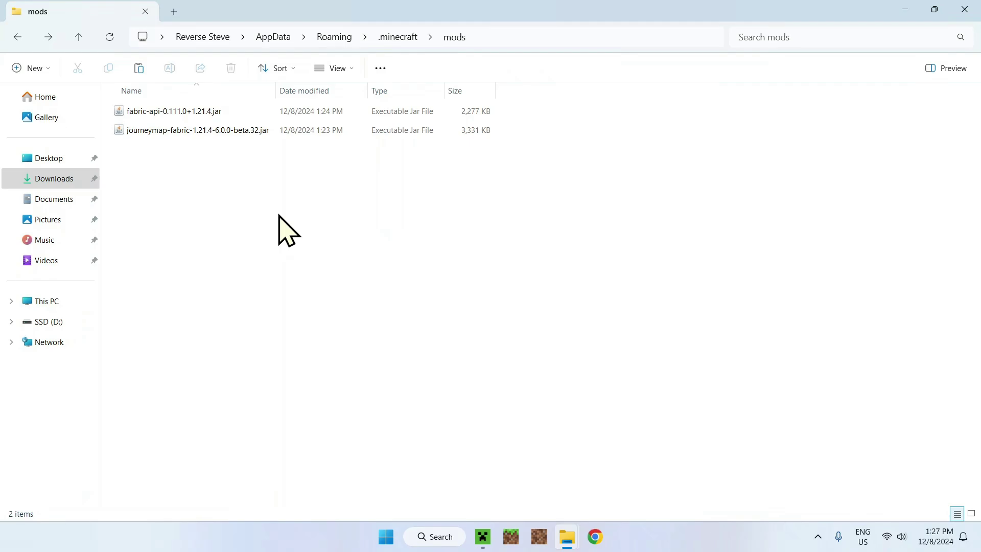
Switch to the Minecraft Launcher, start the game with fabric-loader-1.21.4 in a maximized window, and load a singleplayer world
{"action": "left_click", "coordinate": [485, 536]}
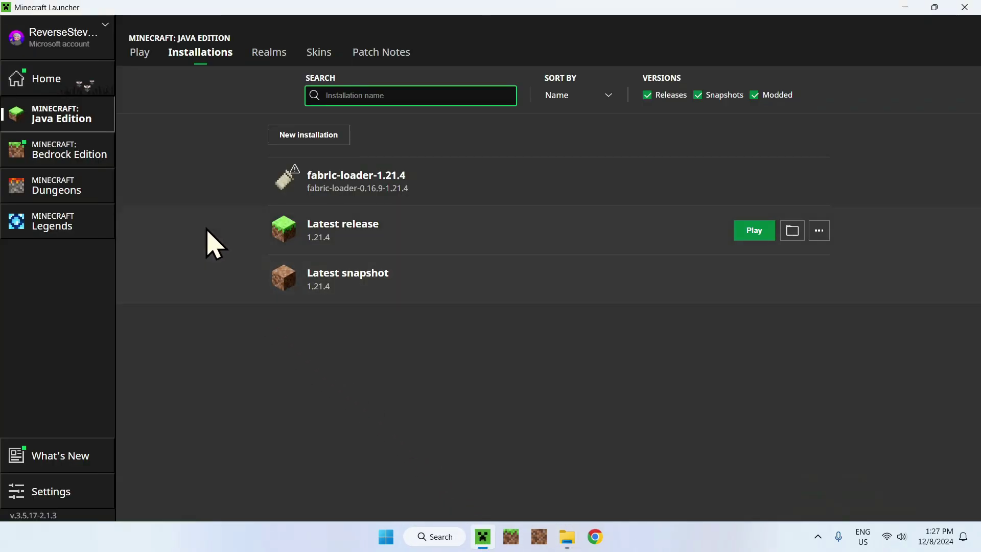
{"action": "left_click", "coordinate": [138, 61]}
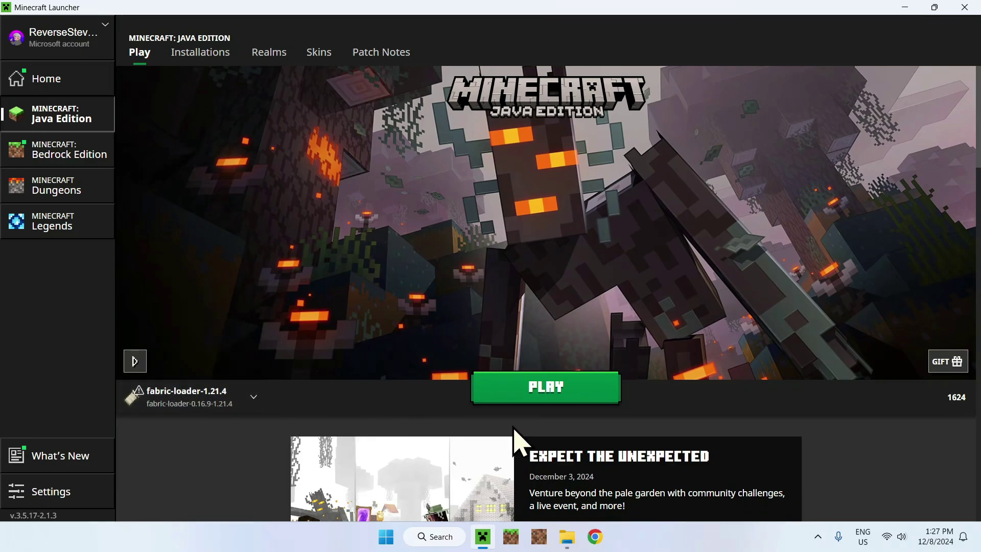
{"action": "left_click", "coordinate": [547, 393]}
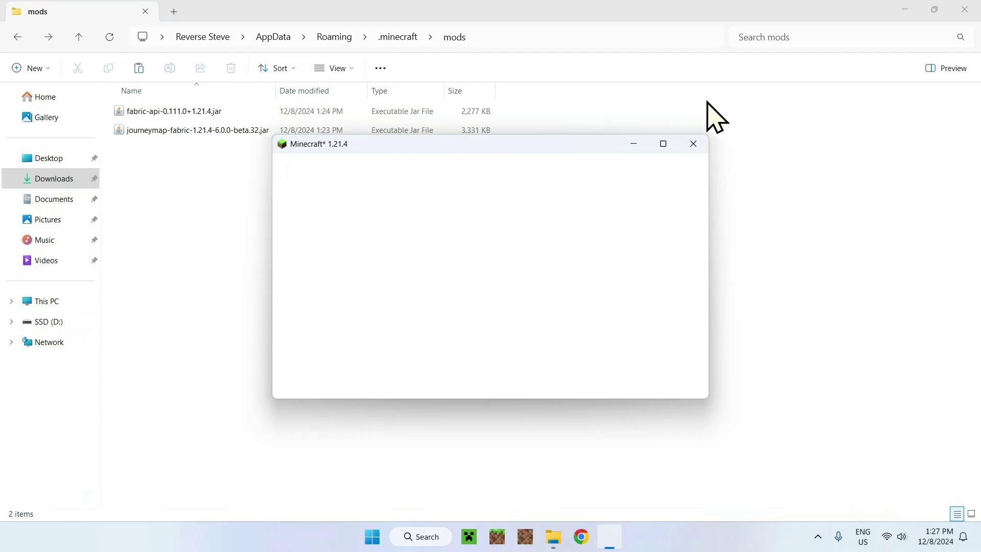
{"action": "left_click", "coordinate": [664, 145]}
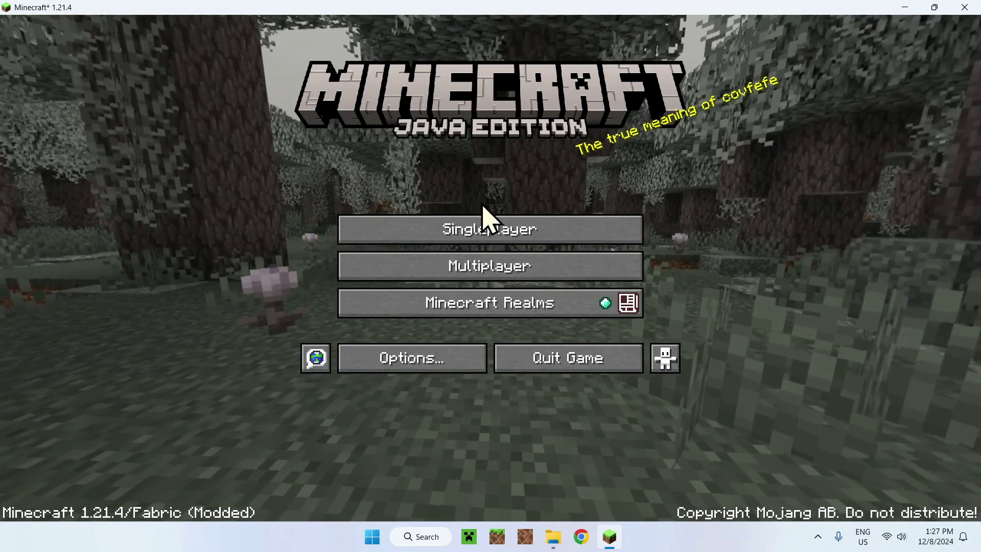
{"action": "left_click", "coordinate": [487, 225]}
{"action": "left_click", "coordinate": [316, 128]}
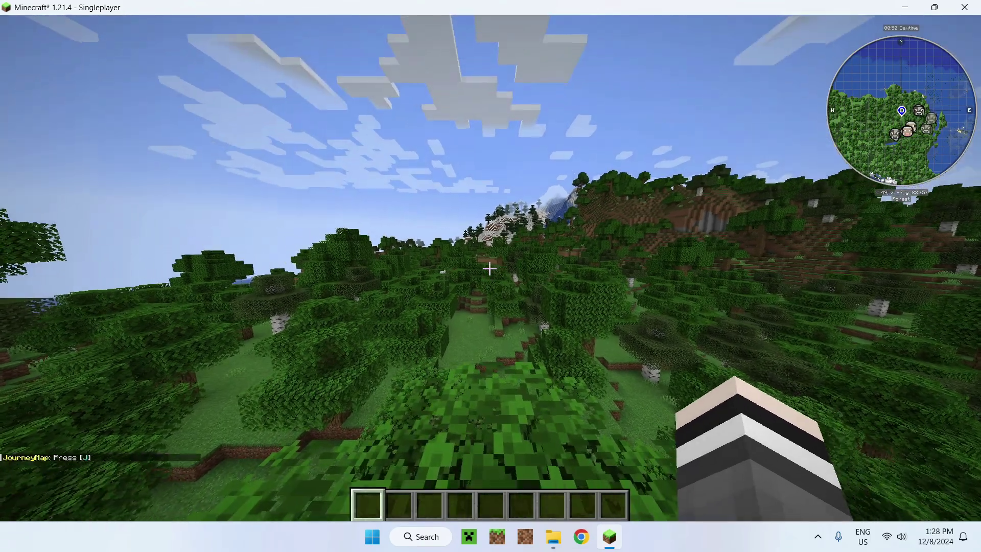
Open JourneyMap to view its options and the fullscreen map, and return to the game
{"action": "key", "text": "j"}
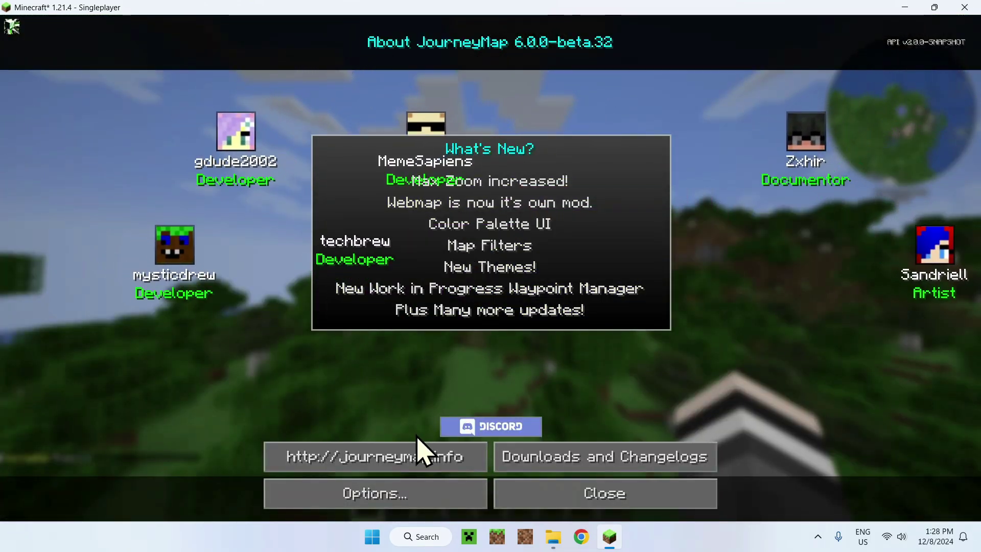
{"action": "left_click", "coordinate": [465, 498]}
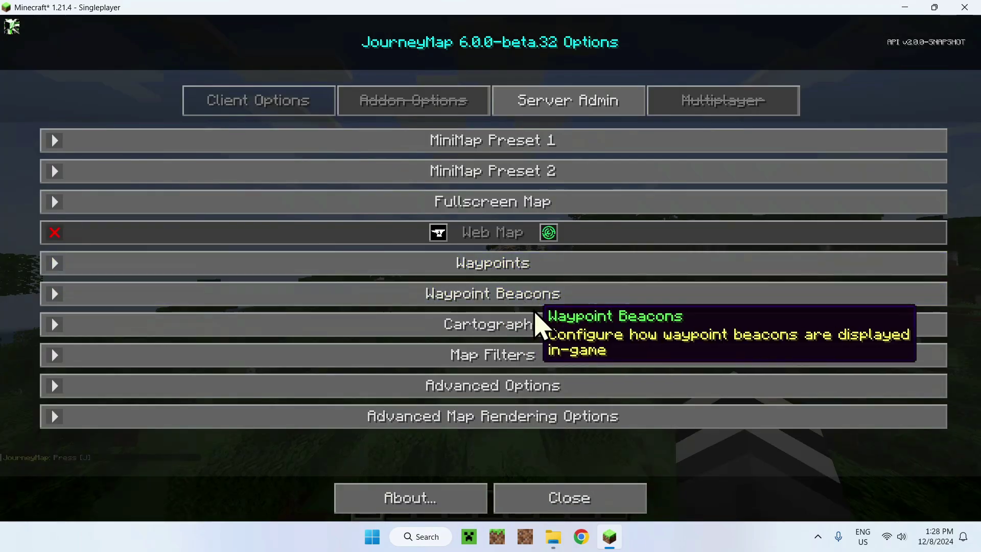
{"action": "left_click", "coordinate": [567, 497]}
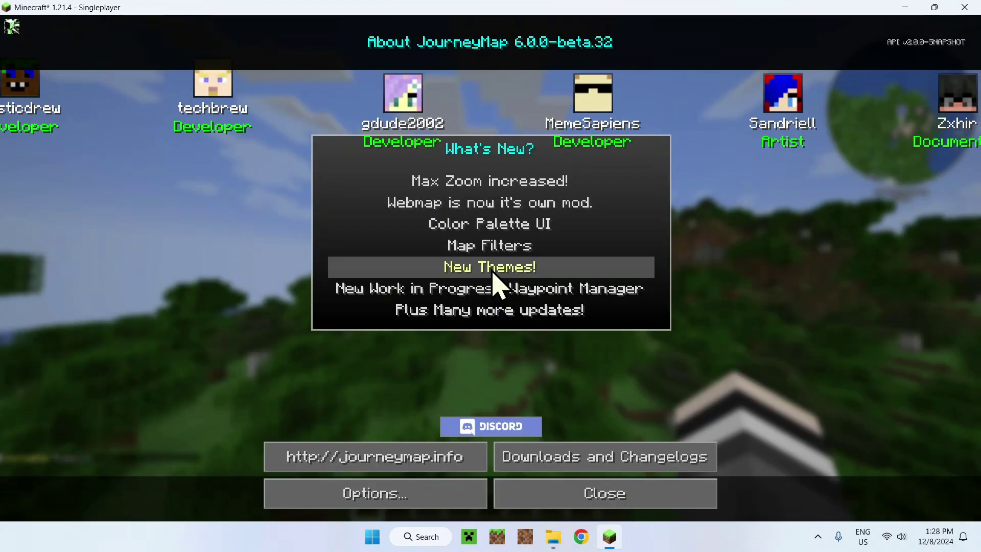
{"action": "left_click", "coordinate": [570, 499]}
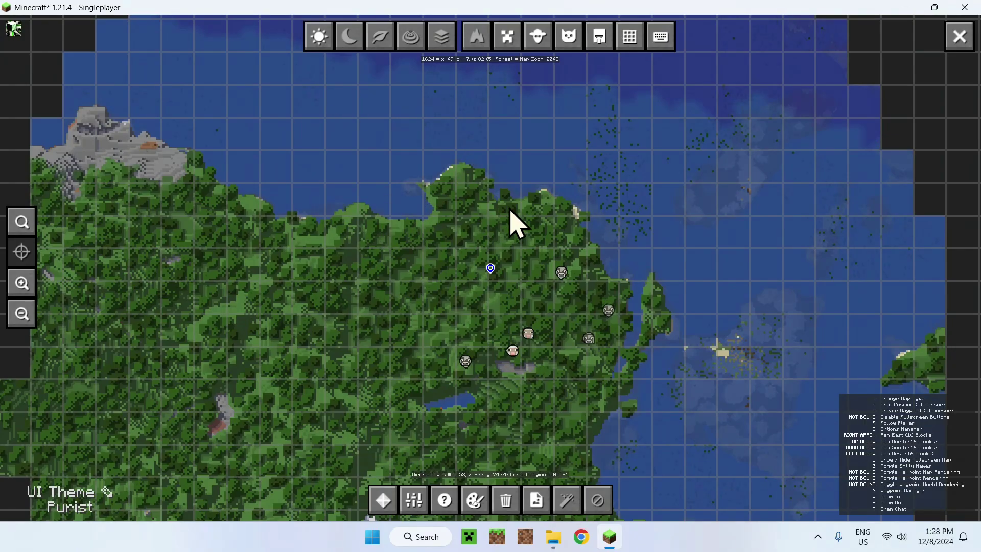
{"action": "key", "text": "Escape"}
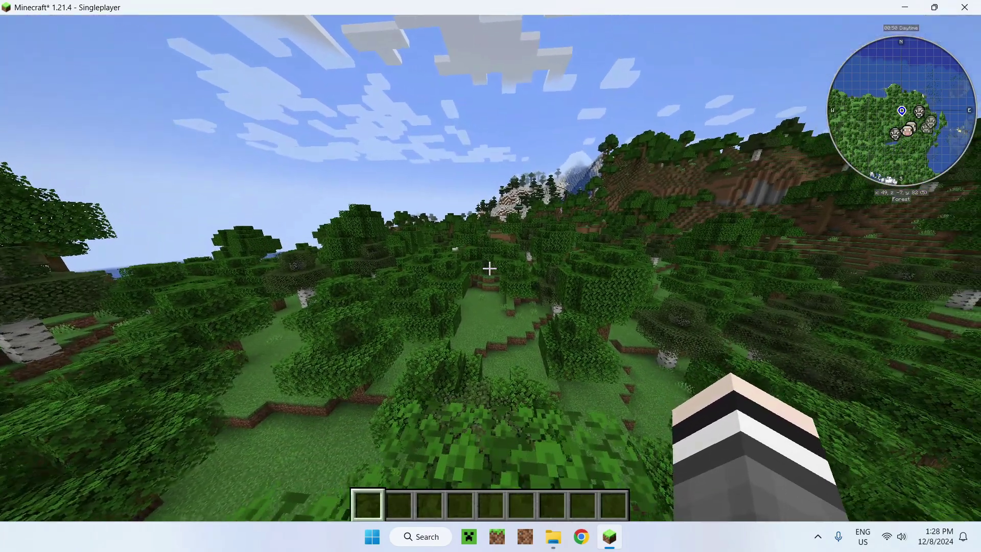
Move forward through the forest world to examine the JourneyMap minimap while exploring
{"action": "key", "text": "w"}
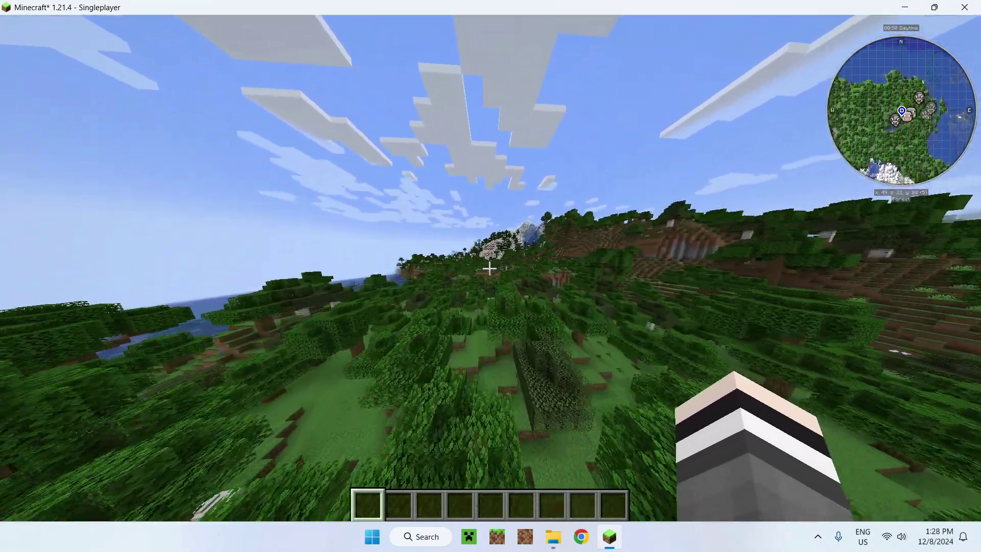
{"action": "key", "text": "w"}
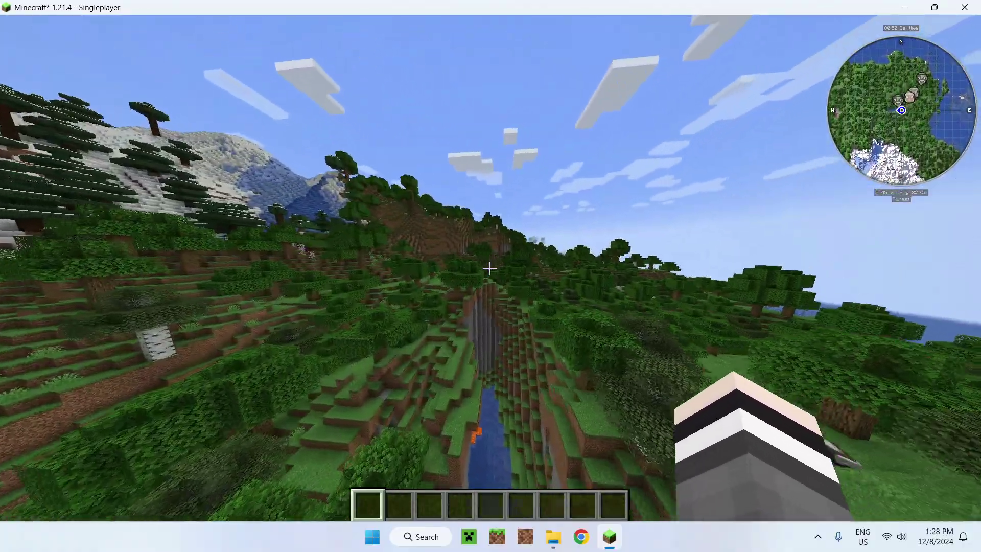
{"action": "key", "text": "w"}
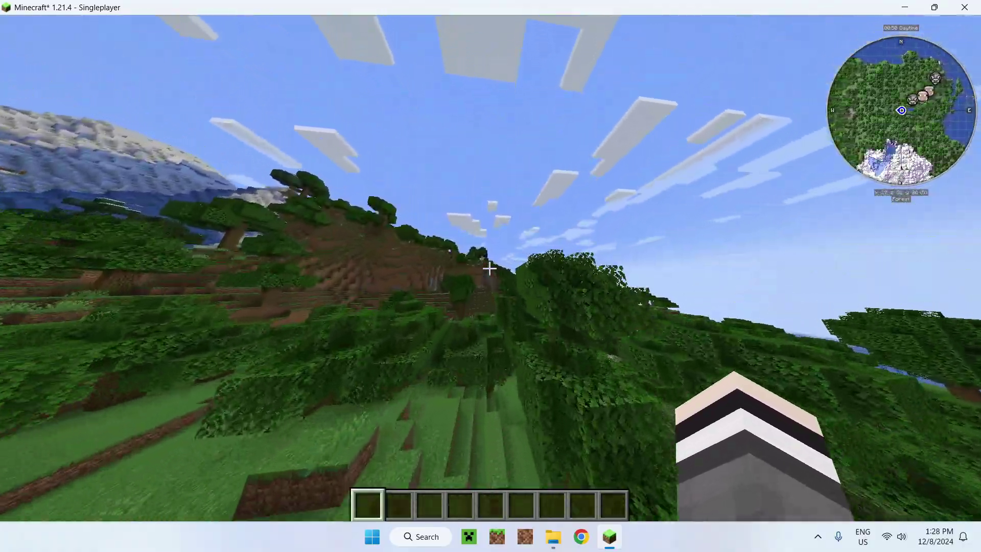
{"action": "key", "text": "w"}
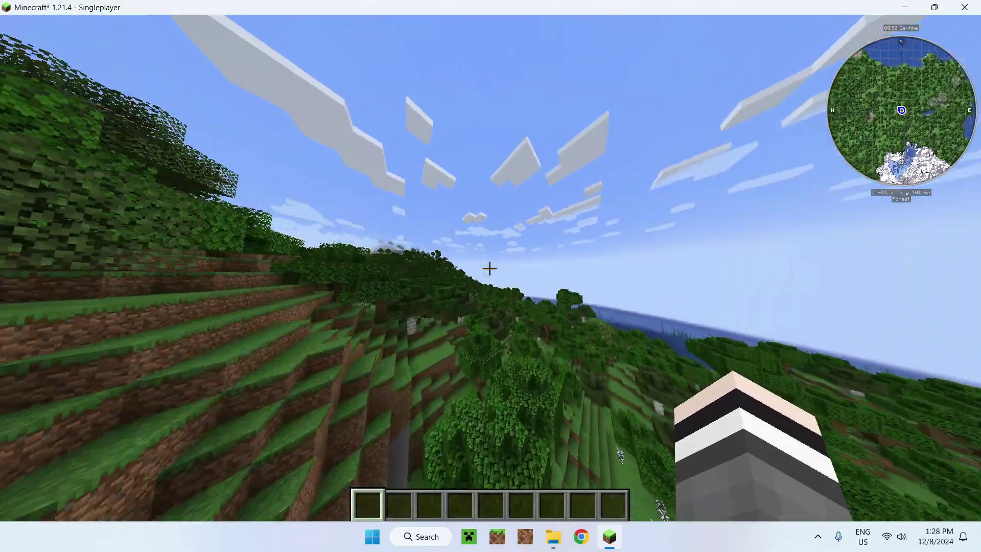
{"action": "key", "text": "w"}
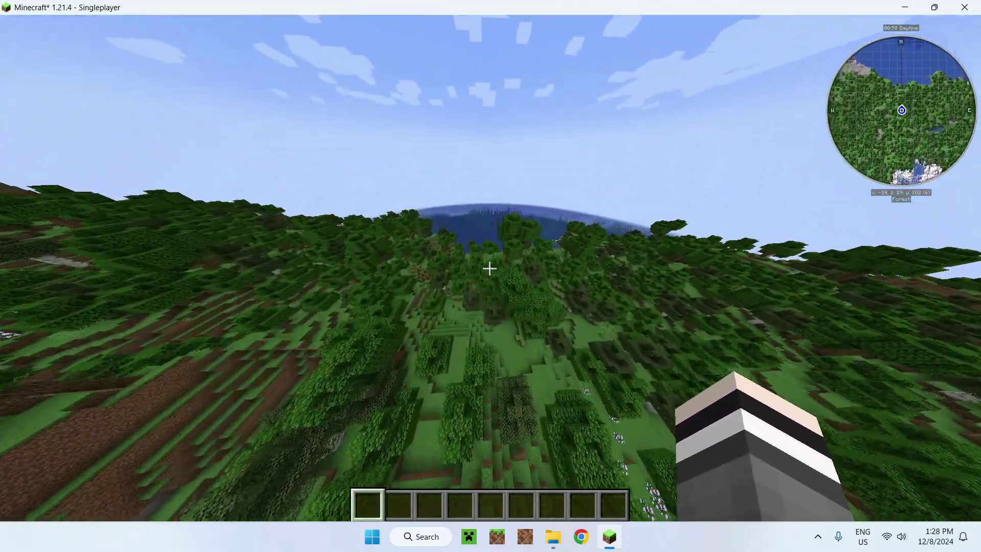
{"action": "key", "text": "w"}
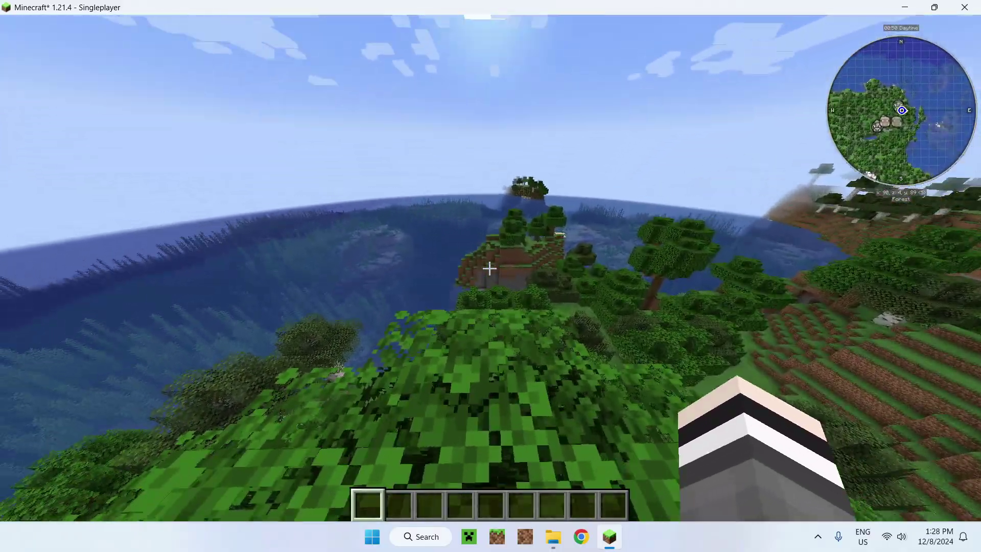
{"action": "key", "text": "w"}
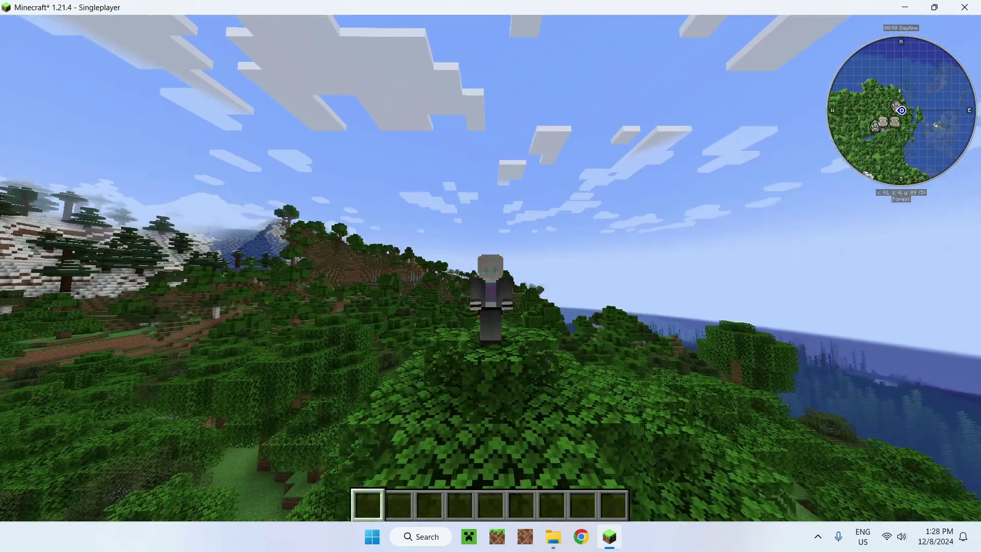